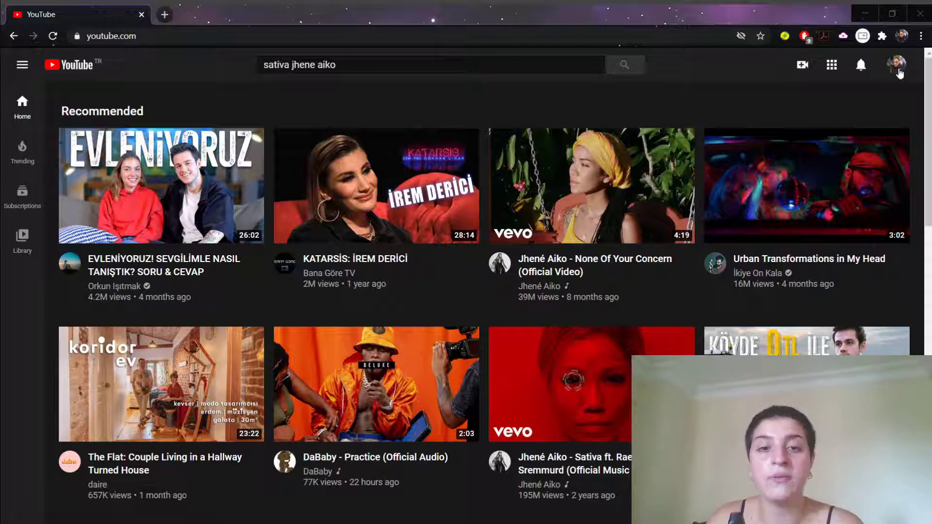
{"action": "mouse_move", "coordinate": [814, 144]}
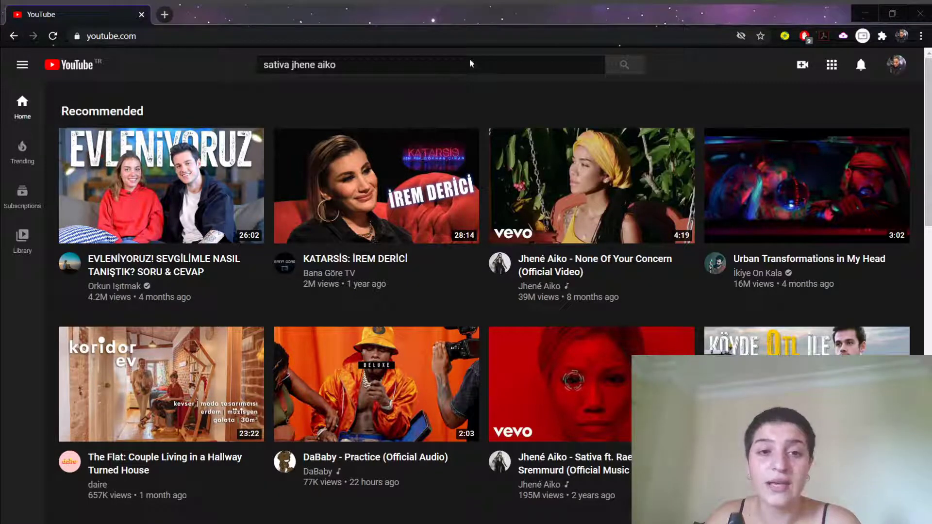
{"action": "left_click", "coordinate": [721, 105]}
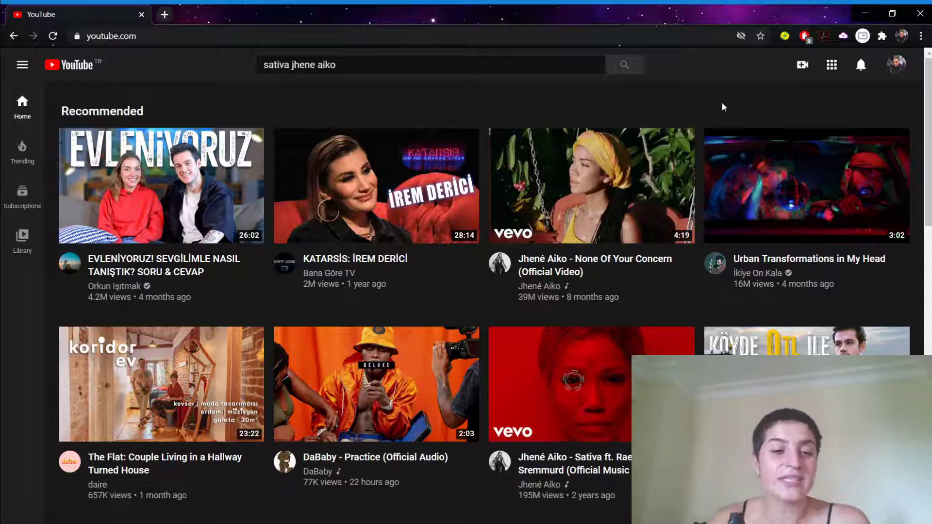
{"action": "mouse_move", "coordinate": [56, 387]}
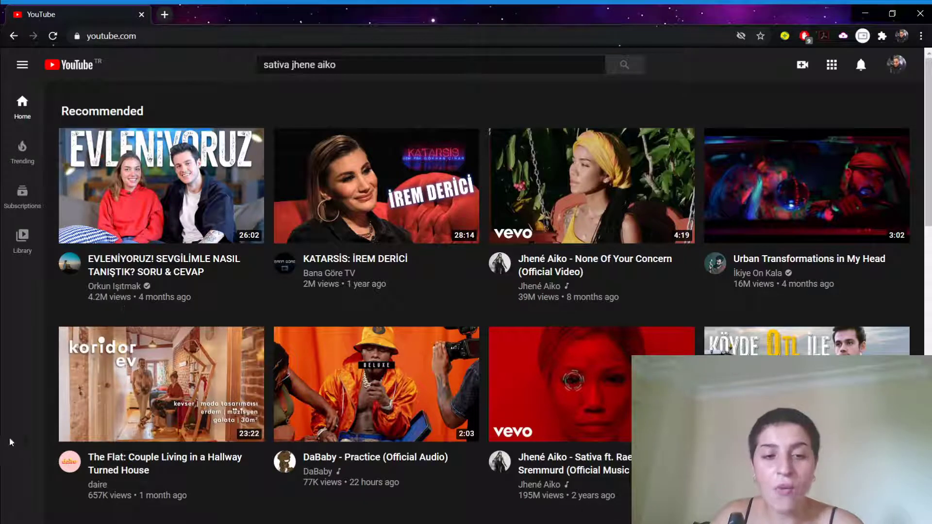
{"action": "mouse_move", "coordinate": [68, 413]}
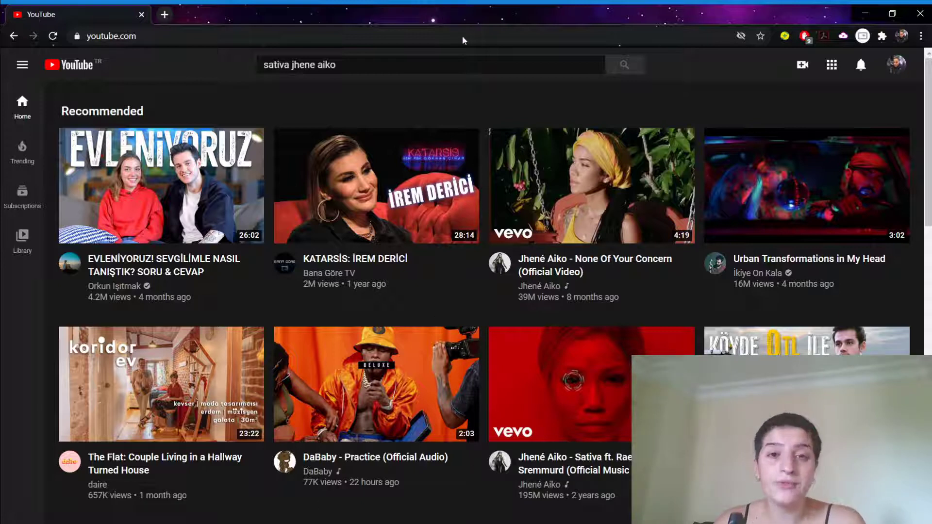
Search YouTube for DAİRE, replacing the existing search text.
{"action": "left_click", "coordinate": [416, 67]}
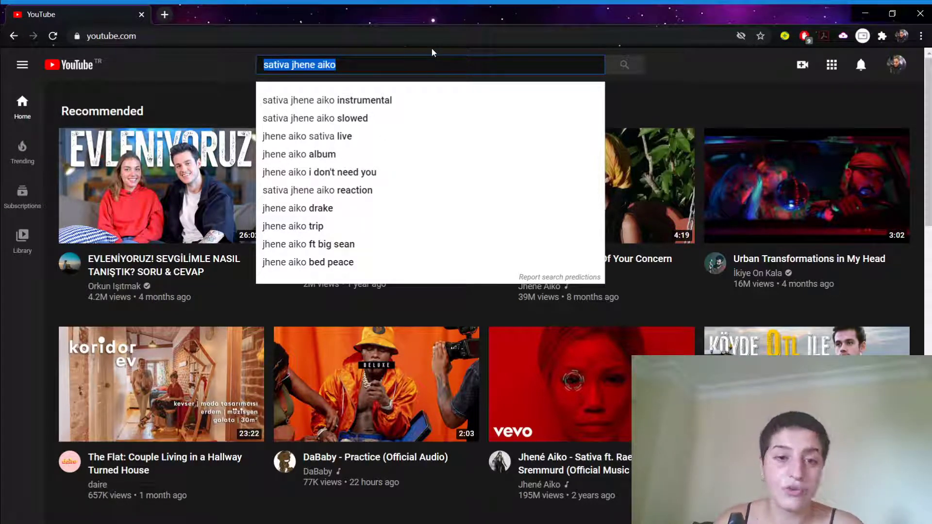
{"action": "key", "text": "BackSpace"}
{"action": "type", "text": "DAİRE"}
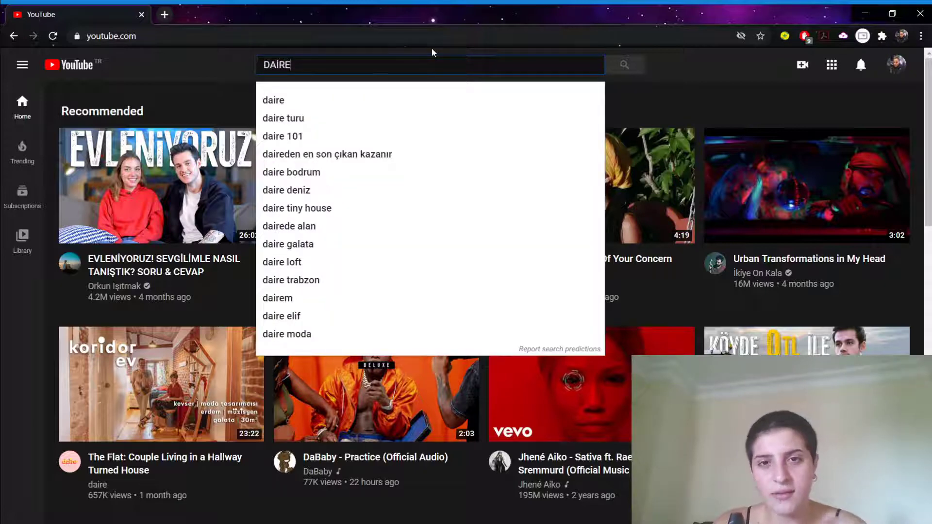
{"action": "key", "text": "Return"}
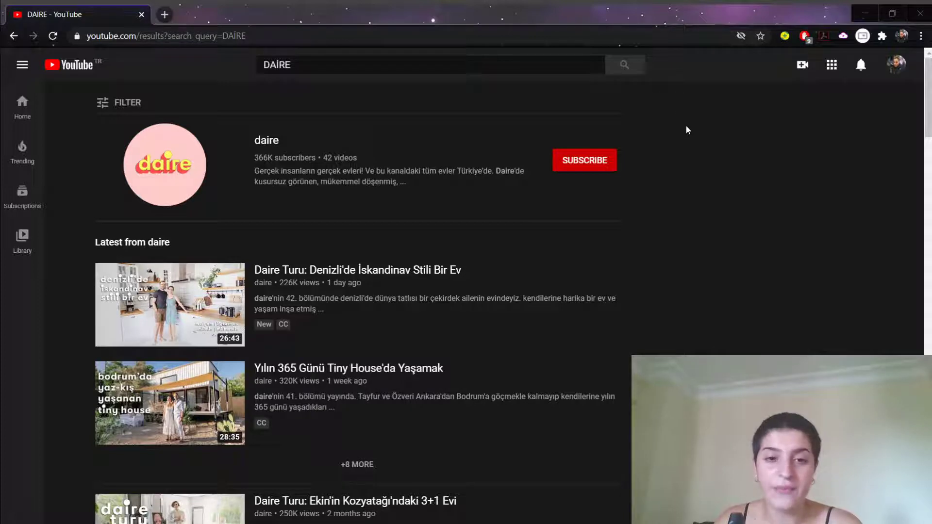
Open the video "Koridor Ev! 30 m²'ye Bir Çift Hayat Sığar mı?" from the search results.
{"action": "scroll", "coordinate": [445, 302], "scroll_direction": "down", "scroll_amount": 6}
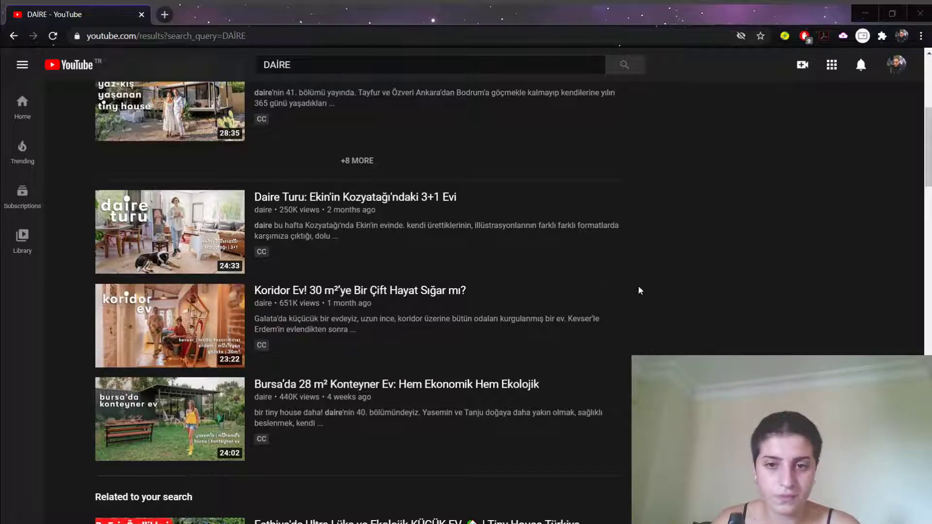
{"action": "left_click", "coordinate": [606, 289]}
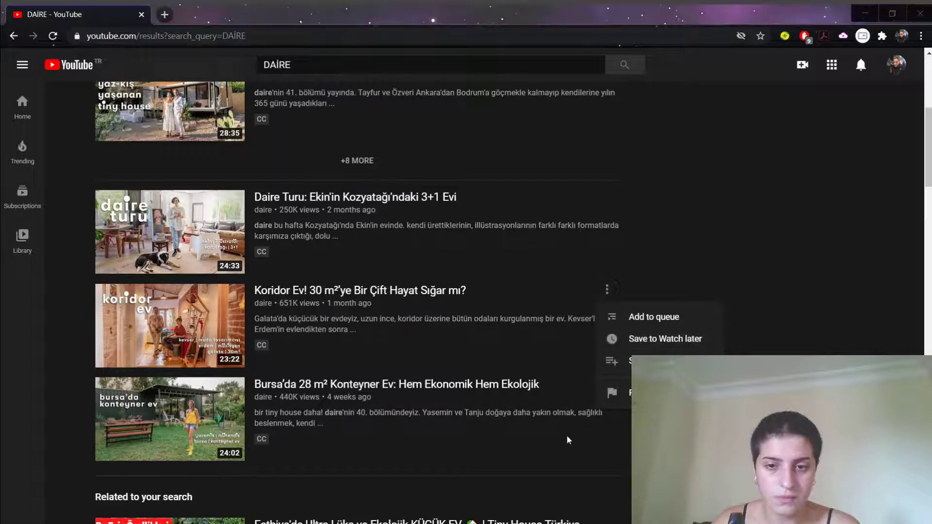
{"action": "left_click", "coordinate": [392, 290]}
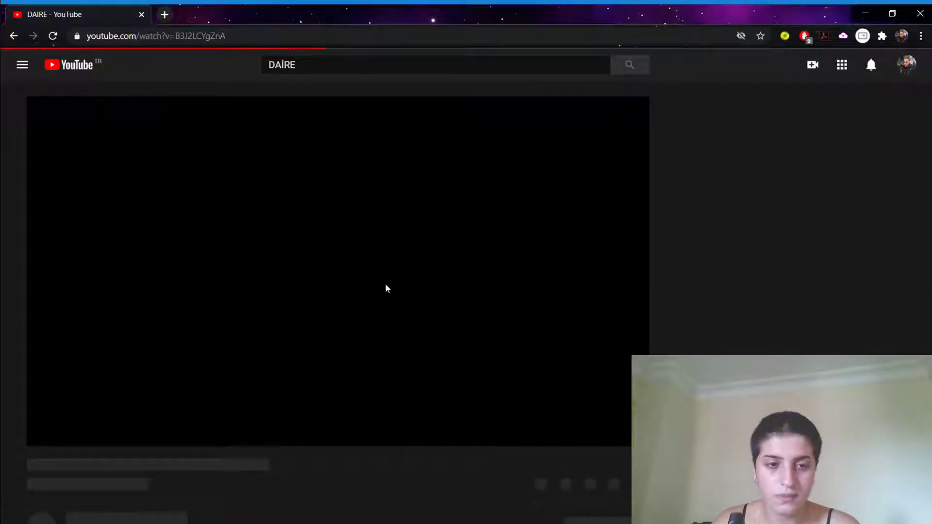
Open the sharing options for the hallway house video and look through the available sharing services.
{"action": "scroll", "coordinate": [343, 316], "scroll_direction": "down", "scroll_amount": 4}
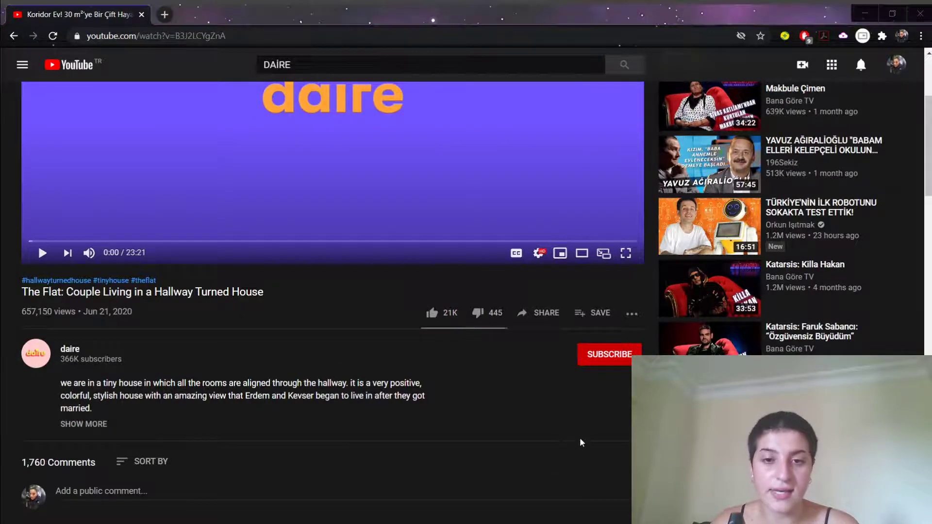
{"action": "scroll", "coordinate": [333, 325], "scroll_direction": "up", "scroll_amount": 4}
{"action": "scroll", "coordinate": [462, 308], "scroll_direction": "down", "scroll_amount": 1}
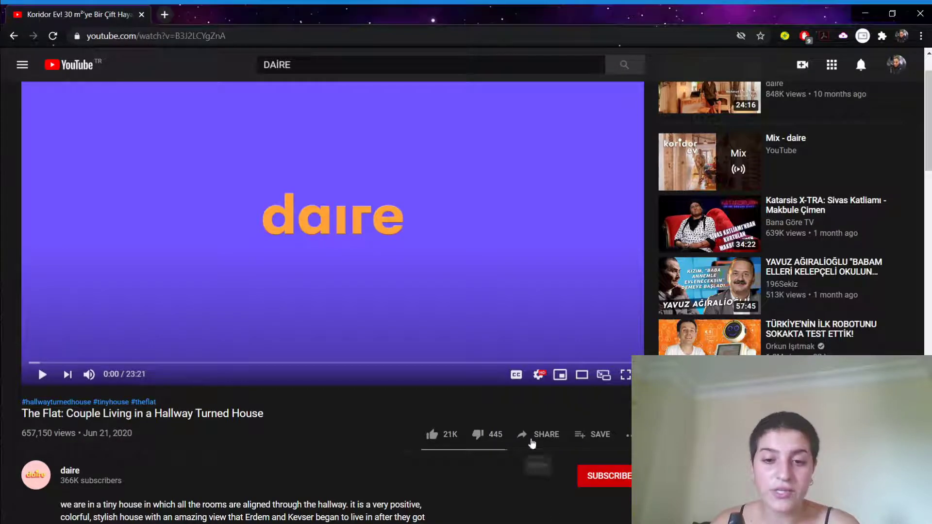
{"action": "left_click", "coordinate": [532, 442]}
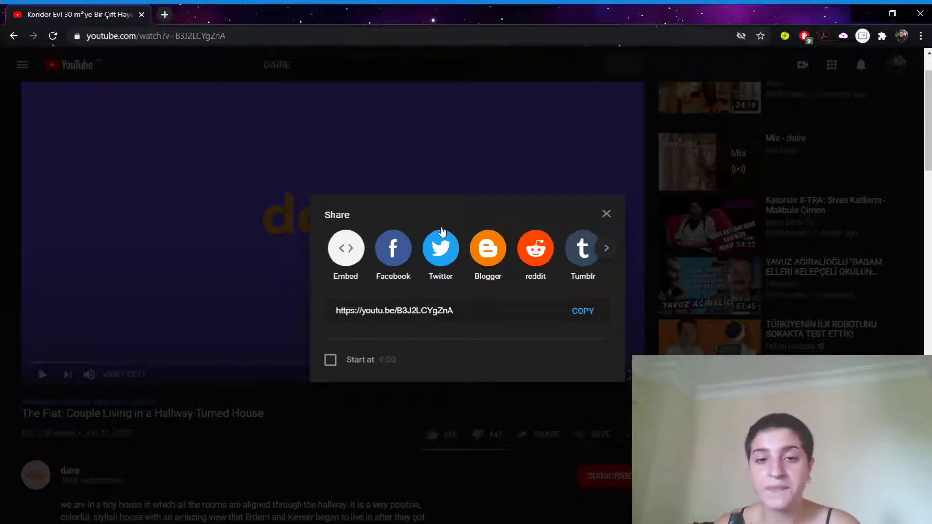
{"action": "left_click", "coordinate": [606, 248]}
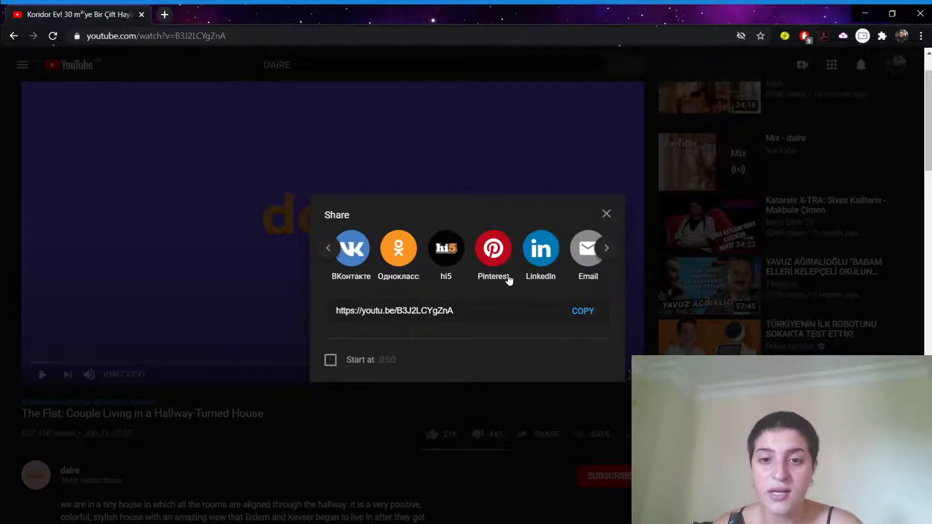
{"action": "left_click", "coordinate": [604, 250]}
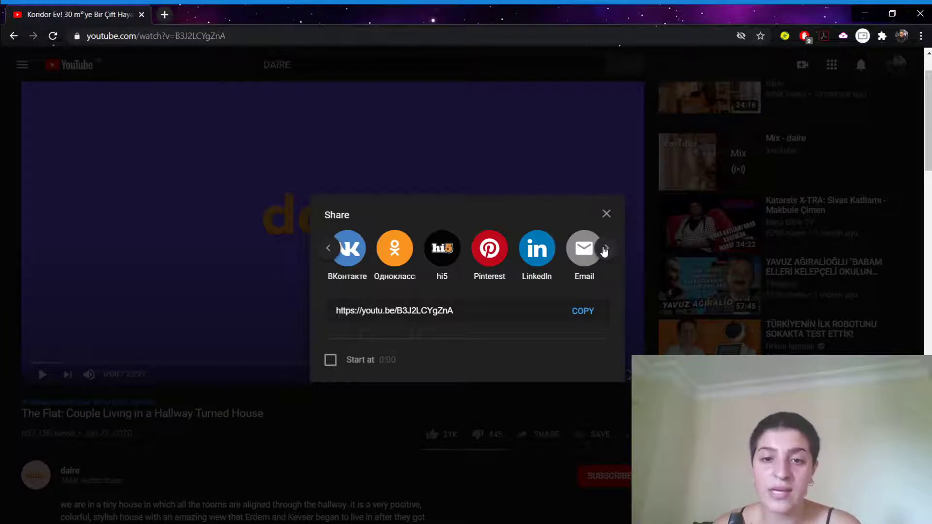
{"action": "left_click", "coordinate": [328, 249]}
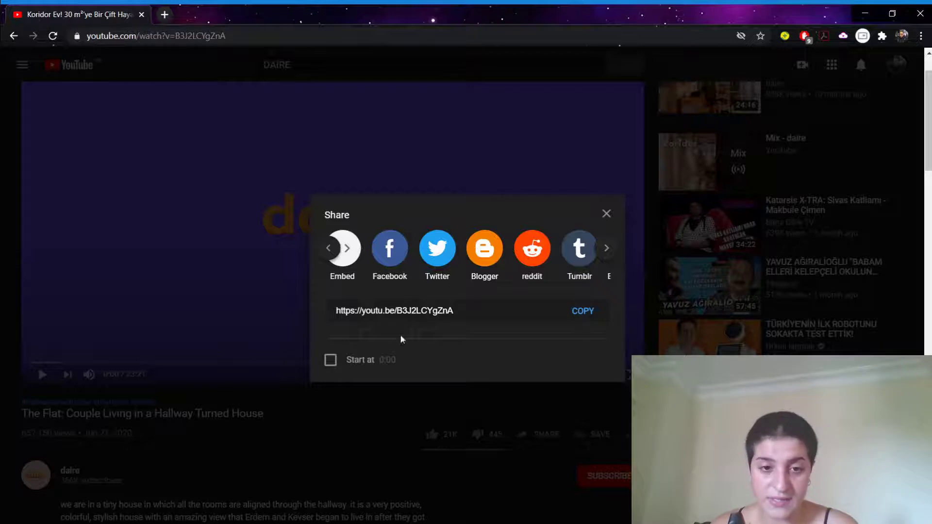
Enable a custom start time for the shared link and try entering it as 2.00.
{"action": "left_click", "coordinate": [331, 360]}
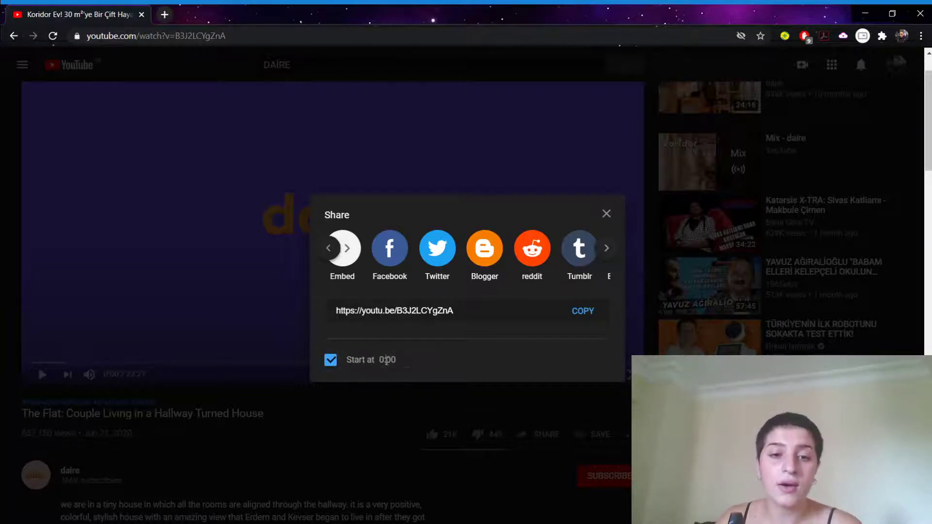
{"action": "left_click_drag", "start_coordinate": [401, 360], "coordinate": [363, 359]}
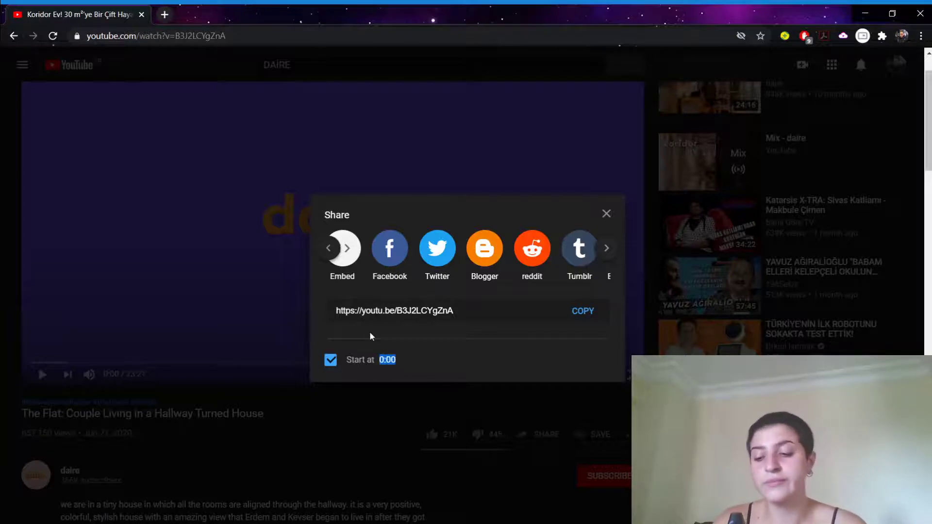
{"action": "type", "text": "2"}
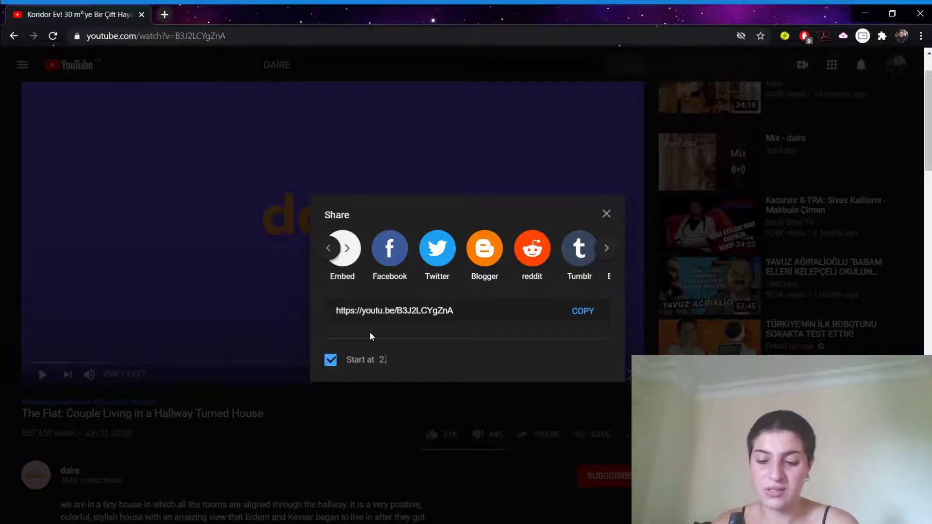
{"action": "type", "text": ".00"}
{"action": "left_click", "coordinate": [476, 362]}
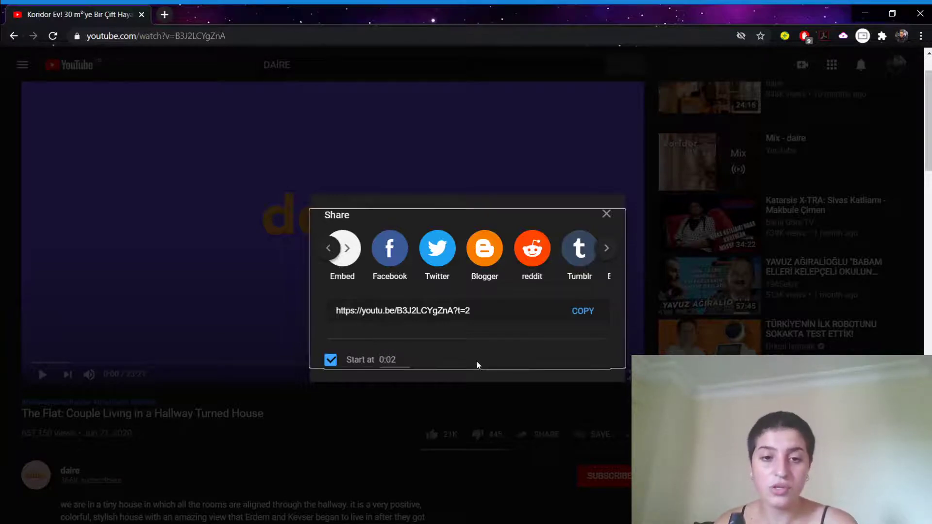
Correct the shared link's start time to 2:00 and apply it.
{"action": "left_click", "coordinate": [403, 360]}
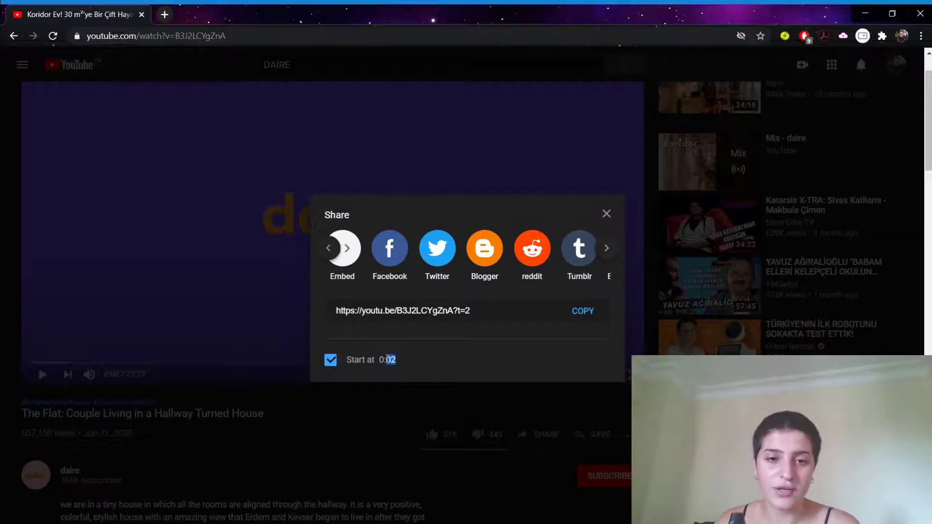
{"action": "left_click", "coordinate": [383, 350]}
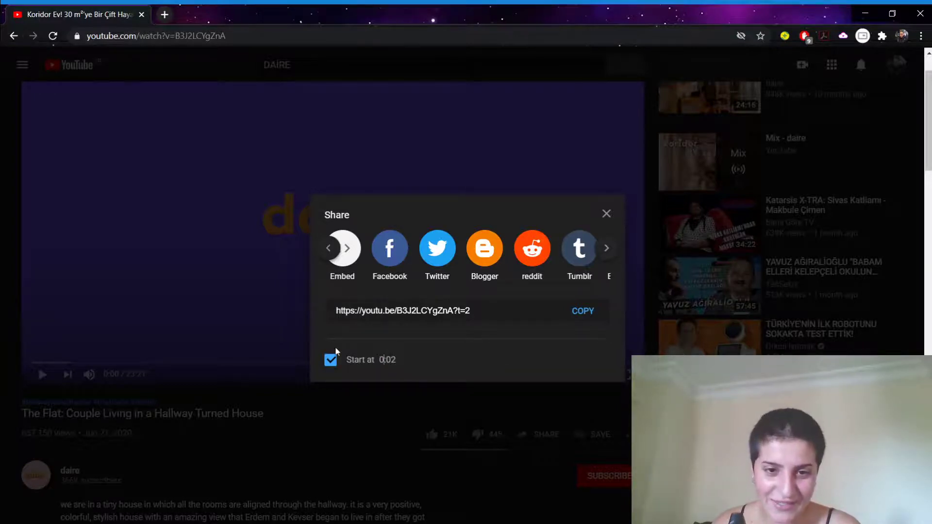
{"action": "key", "text": "BackSpace"}
{"action": "key", "text": "BackSpace"}
{"action": "type", "text": "2:"}
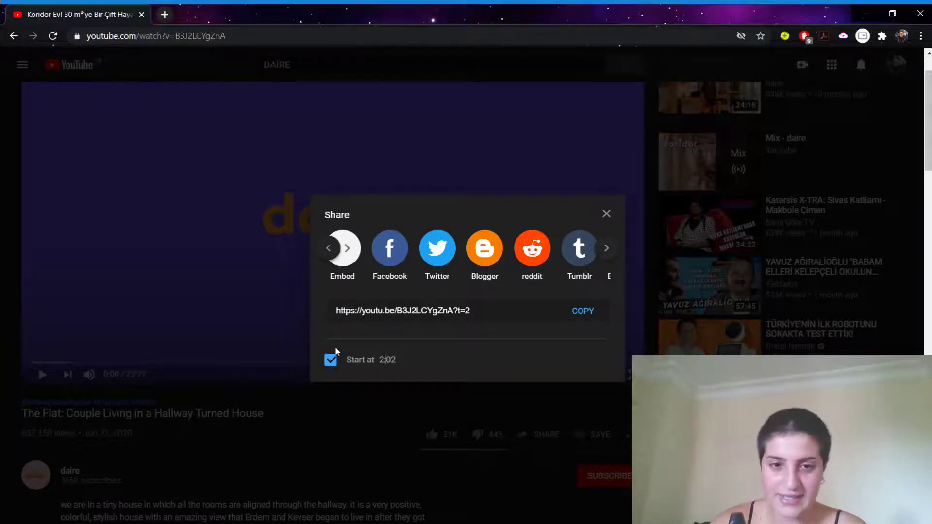
{"action": "key", "text": "End"}
{"action": "key", "text": "BackSpace"}
{"action": "type", "text": "0"}
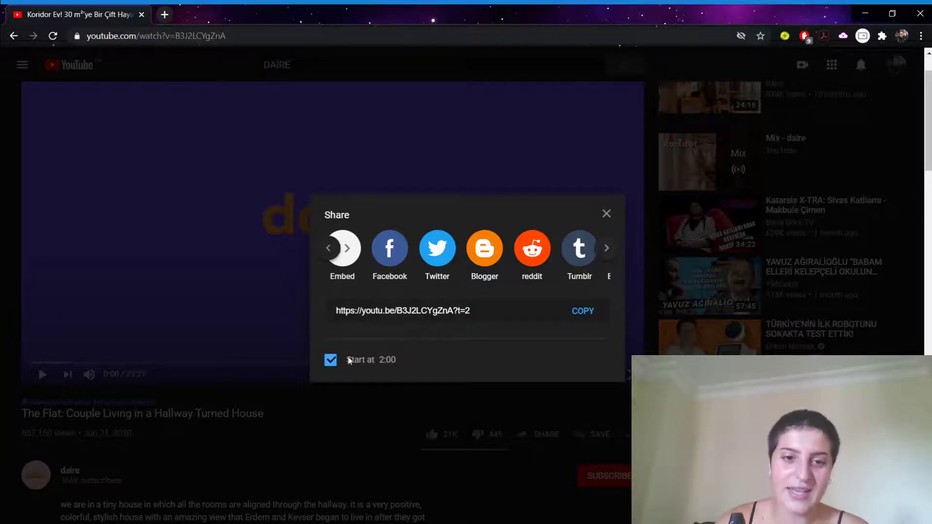
{"action": "left_click", "coordinate": [493, 364]}
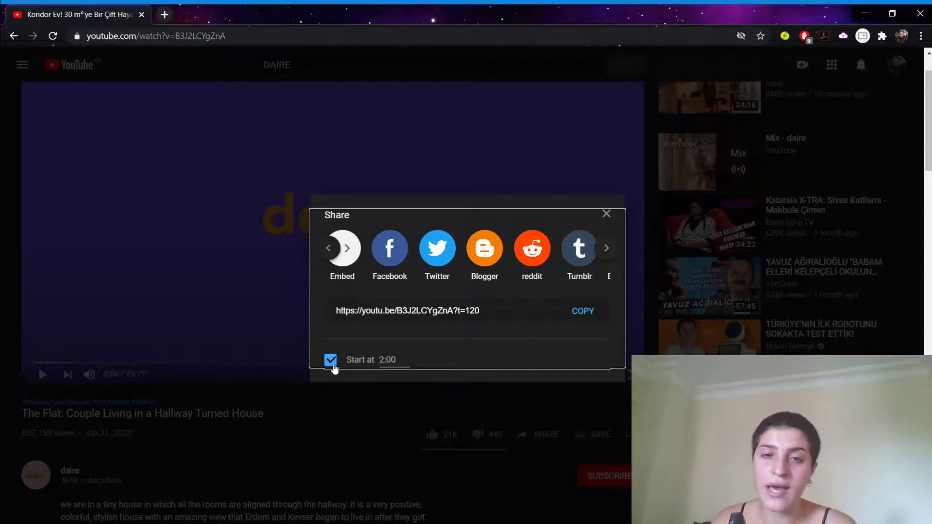
Toggle the custom start time off and on again, copy the link that starts at 2:00, and close the sharing window.
{"action": "left_click", "coordinate": [331, 360]}
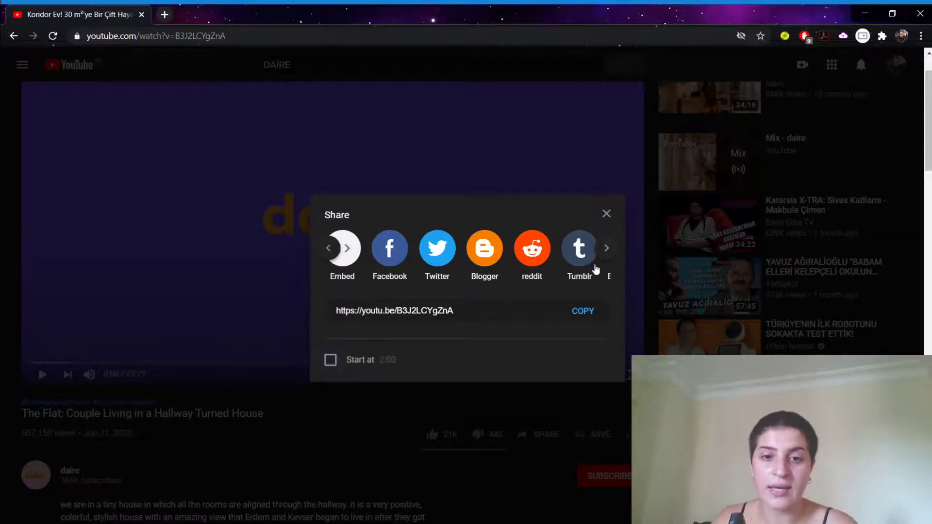
{"action": "left_click", "coordinate": [332, 365]}
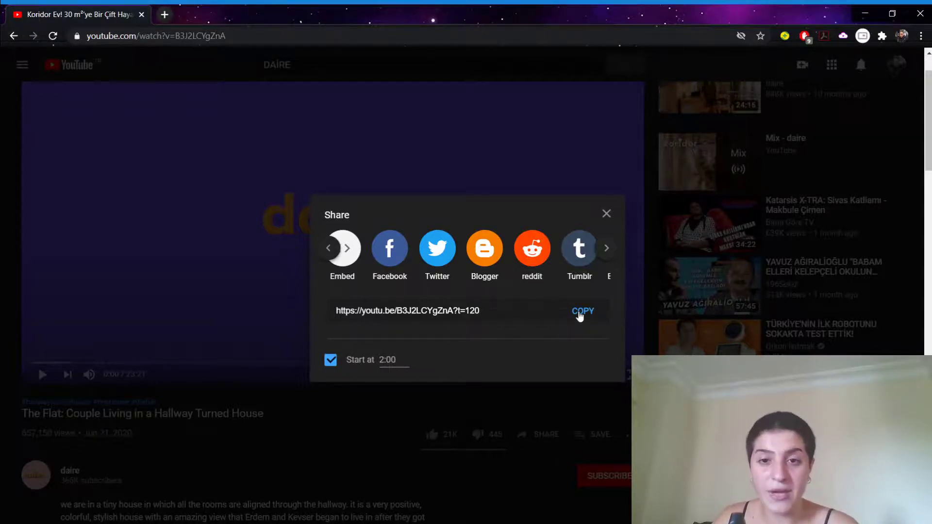
{"action": "left_click", "coordinate": [582, 312]}
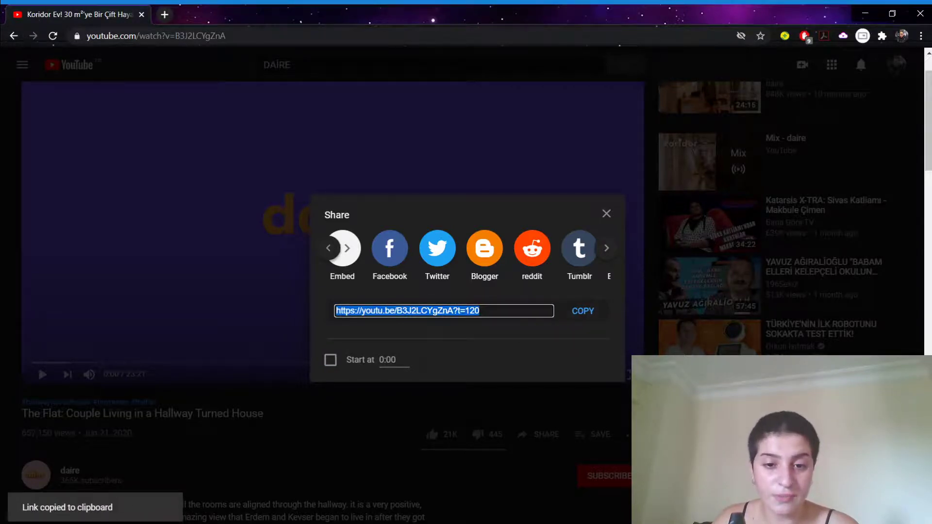
{"action": "left_click", "coordinate": [235, 374]}
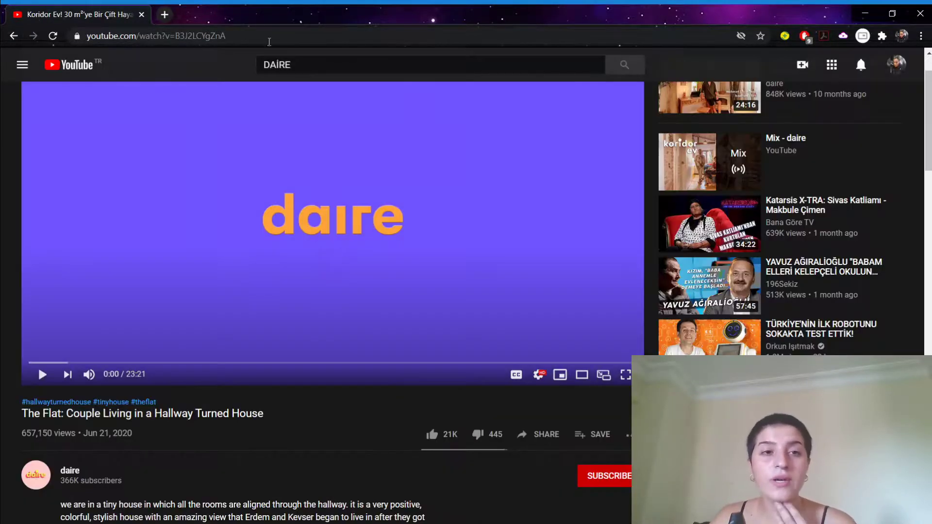
Try to open WhatsApp Web in a new browser tab through a Google search, and close that tab.
{"action": "left_click", "coordinate": [162, 19]}
{"action": "type", "text": "W"}
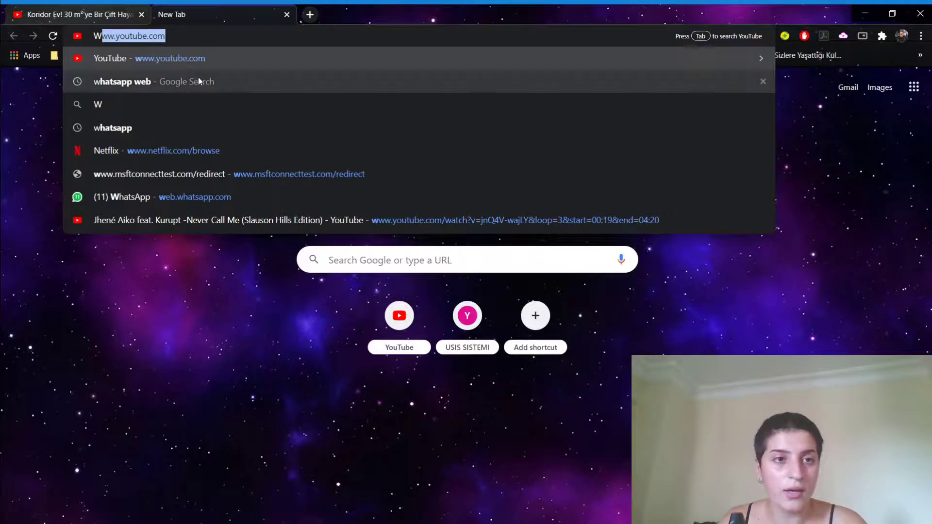
{"action": "left_click", "coordinate": [199, 80]}
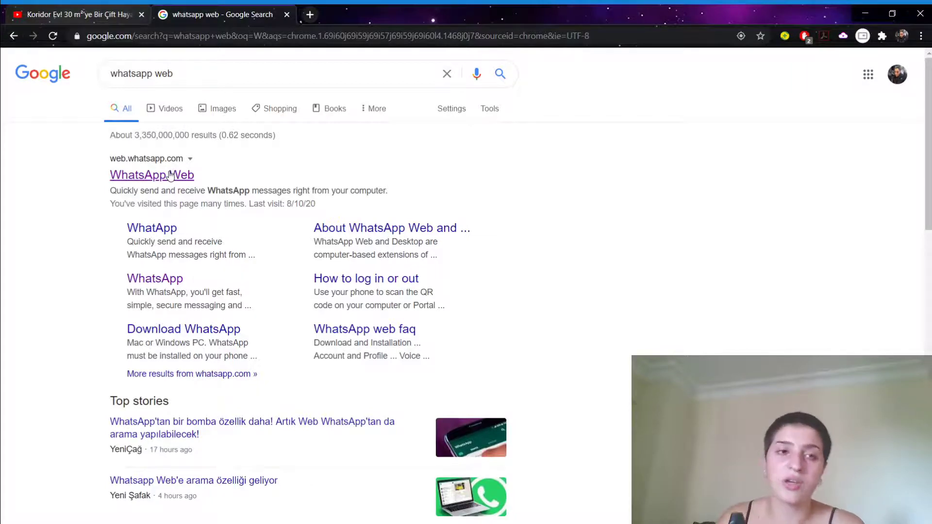
{"action": "left_click", "coordinate": [170, 174]}
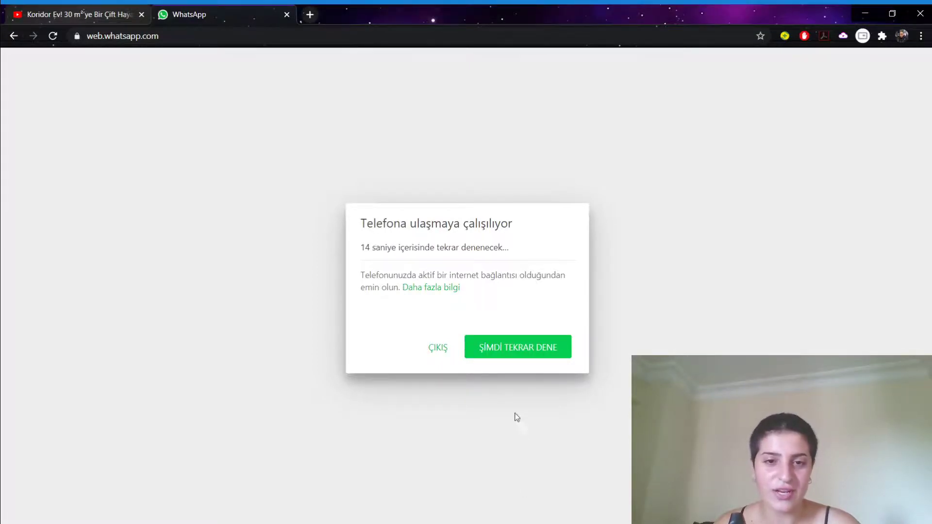
{"action": "left_click", "coordinate": [287, 15]}
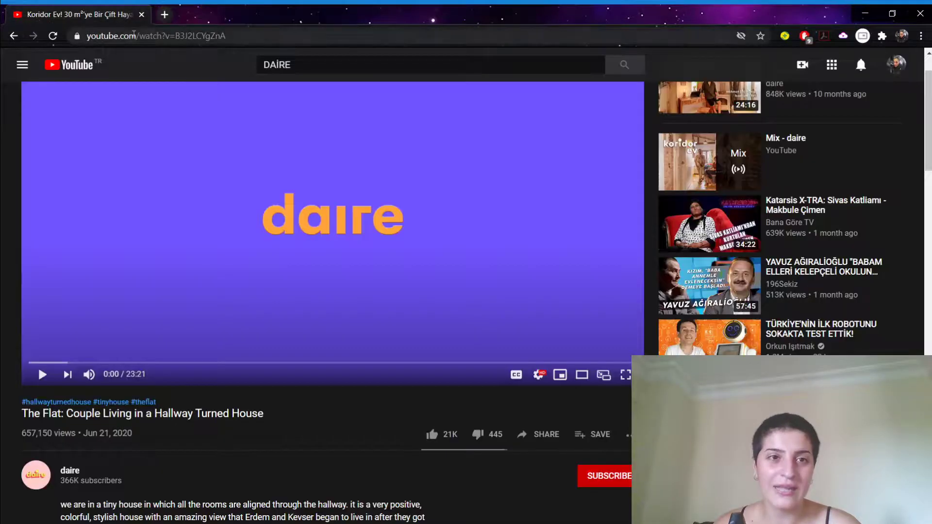
Open Gmail in a new browser tab through a Google search for GMAİL.
{"action": "left_click", "coordinate": [165, 15]}
{"action": "type", "text": "GMAİL"}
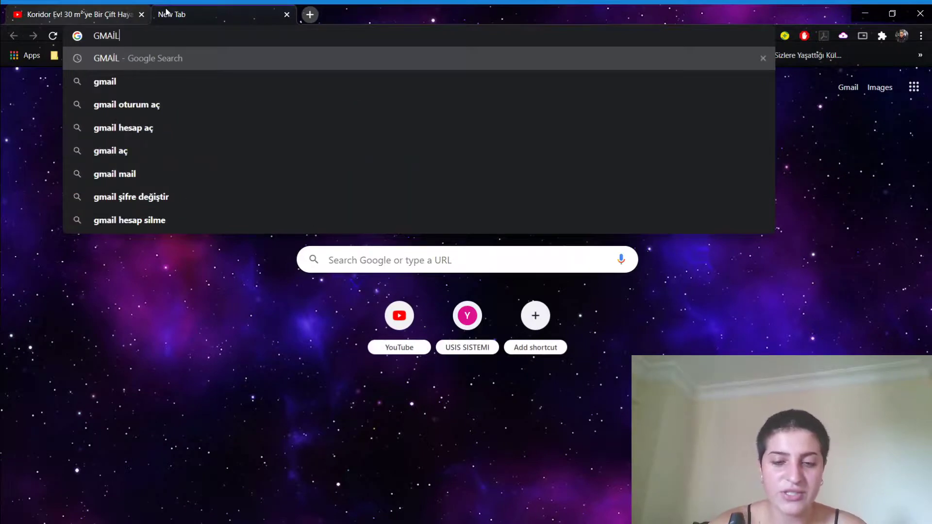
{"action": "key", "text": "Return"}
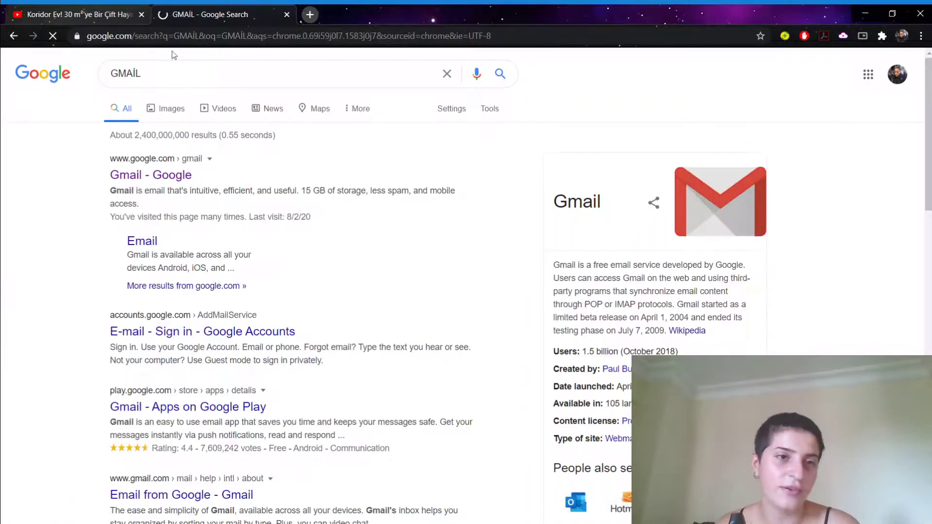
{"action": "left_click", "coordinate": [165, 179]}
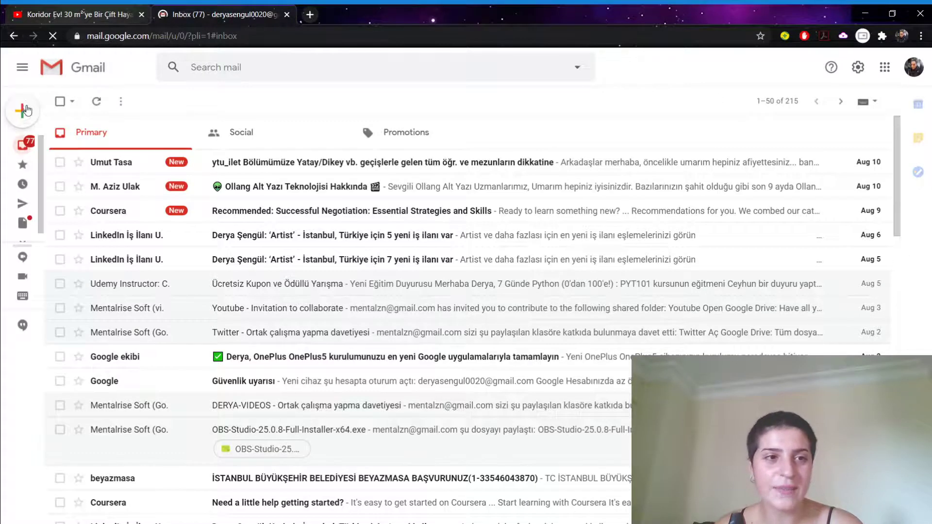
Start a new email addressed to the suggested iCloud contact, with the subject "VİDEO LİNK".
{"action": "mouse_move", "coordinate": [40, 126]}
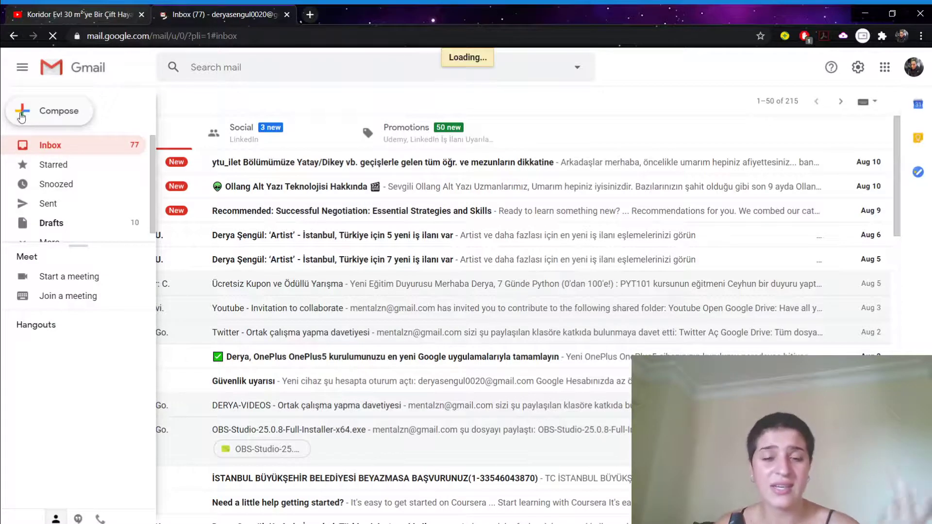
{"action": "left_click", "coordinate": [52, 114]}
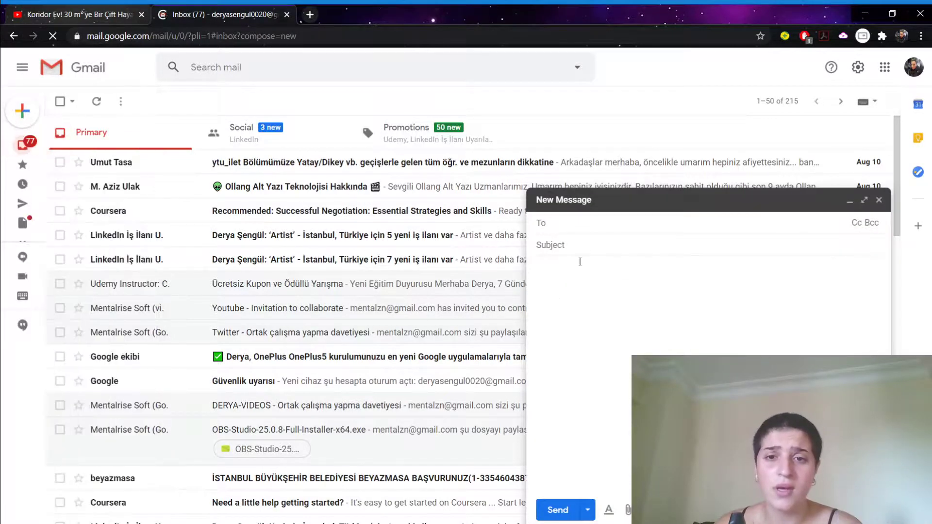
{"action": "type", "text": "DE"}
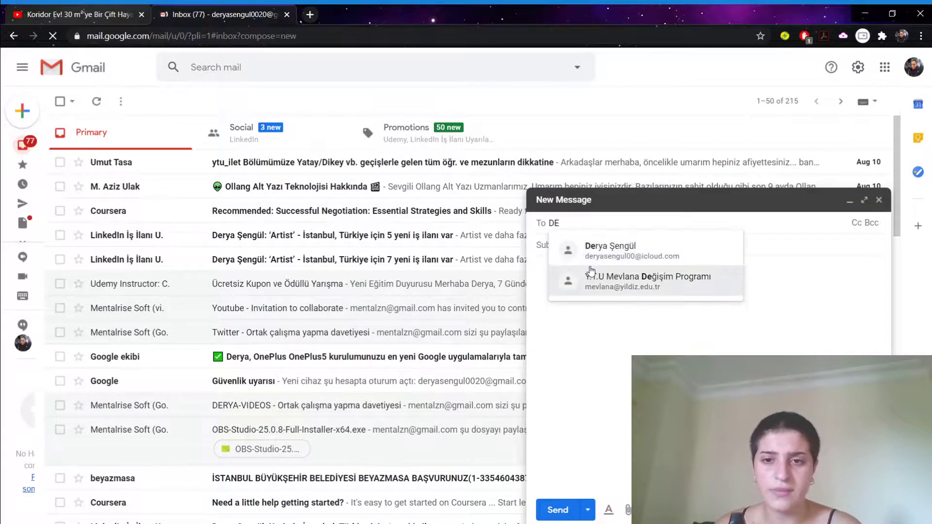
{"action": "left_click", "coordinate": [588, 250]}
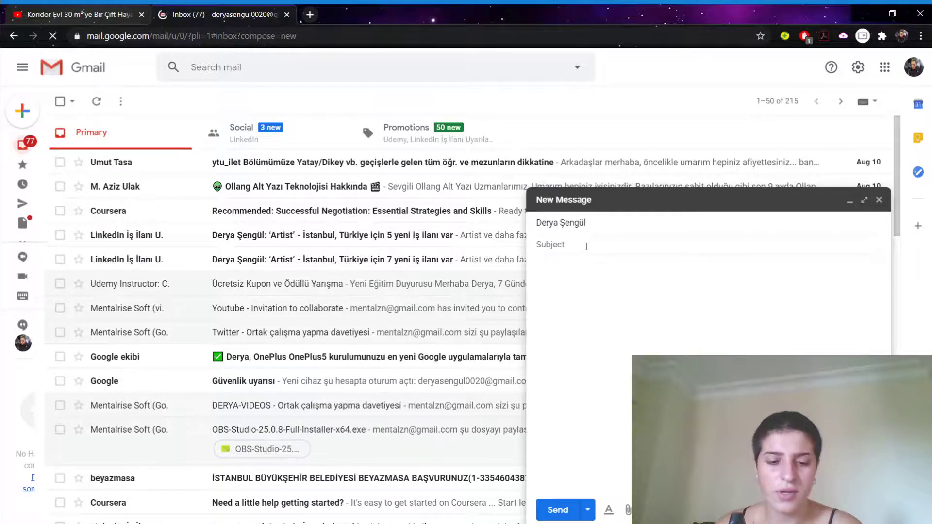
{"action": "type", "text": "VİDEO Lİ"}
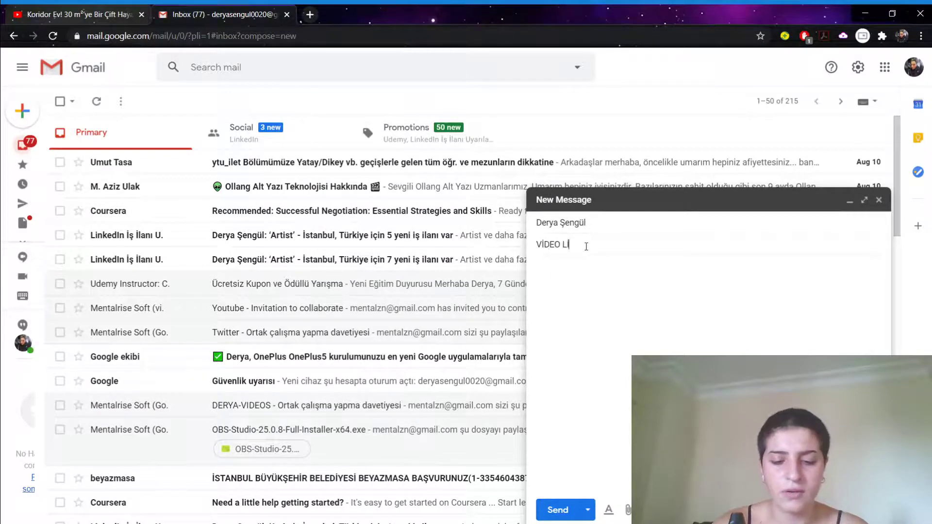
{"action": "type", "text": "NK"}
{"action": "left_click", "coordinate": [598, 263]}
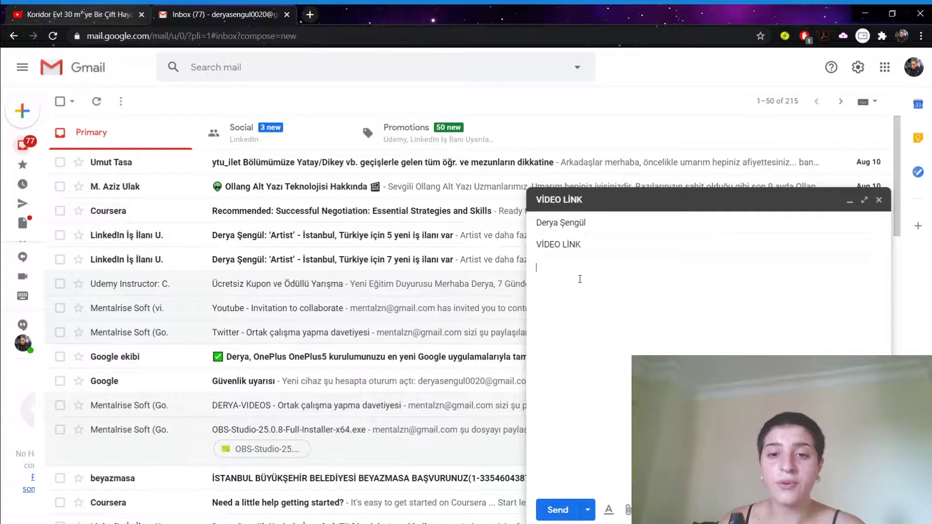
{"action": "type", "text": "https://youtu.be/B3J2LCYgZnA?t=120"}
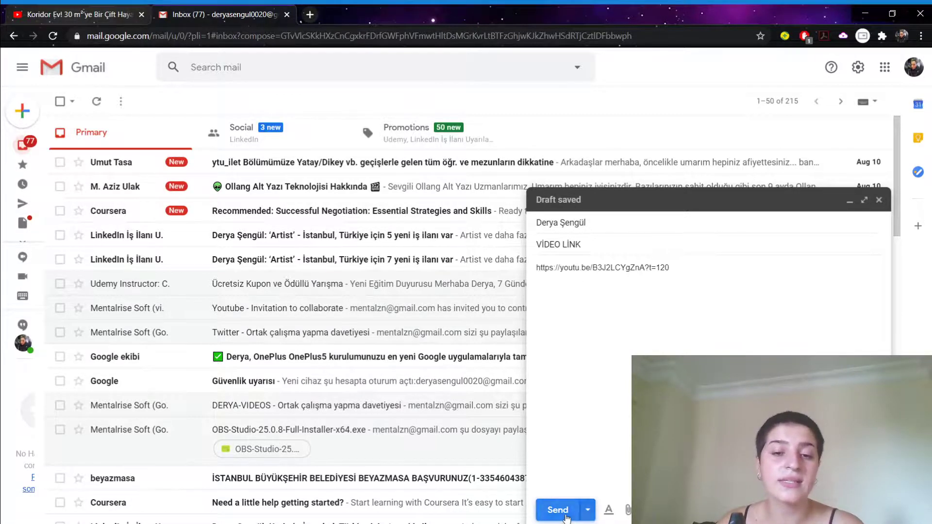
{"action": "left_click", "coordinate": [557, 509]}
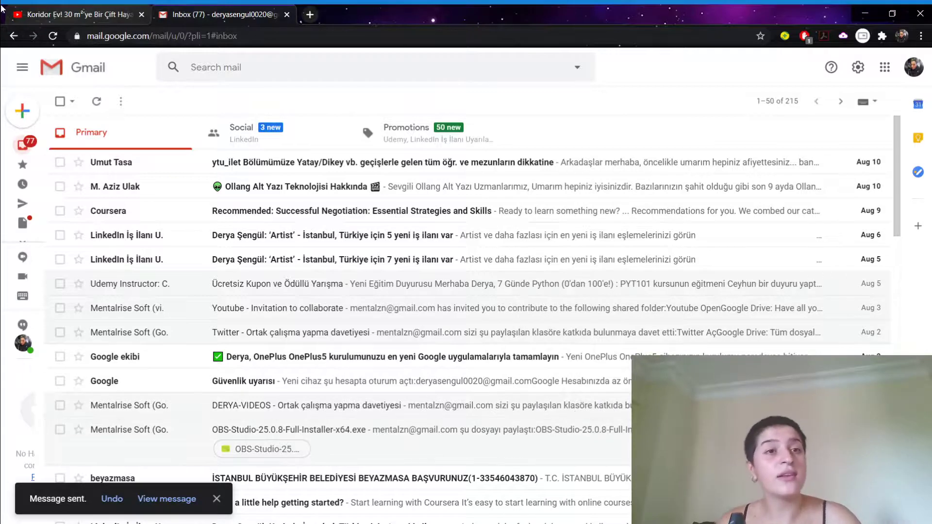
{"action": "left_click", "coordinate": [49, 8]}
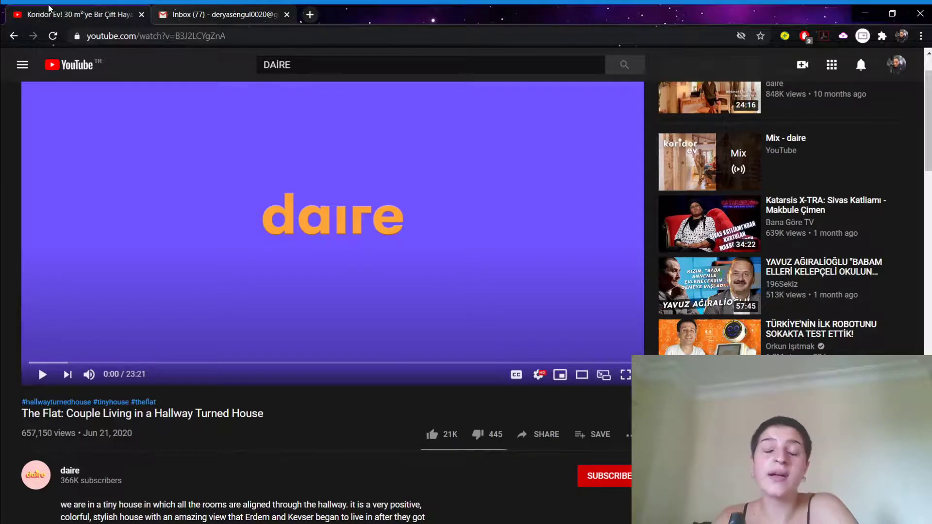